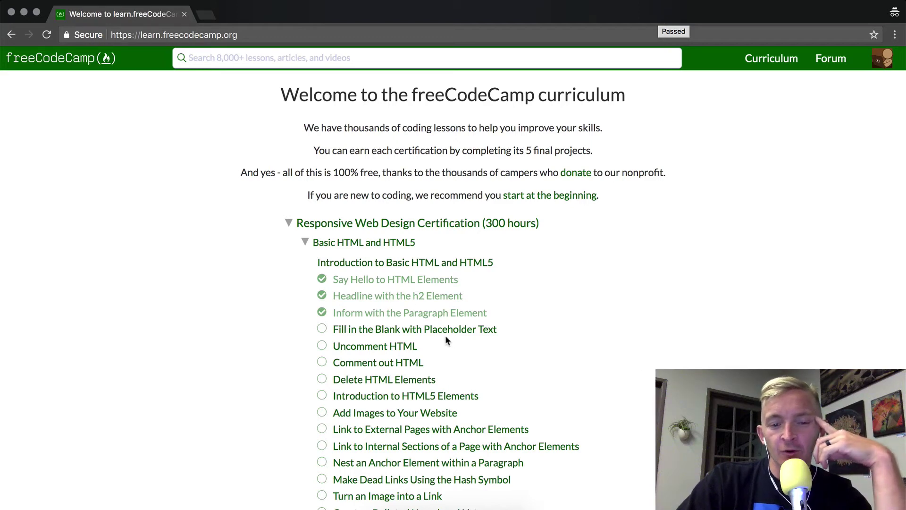
# Open the 'Fill in the Blank with Placeholder Text' lesson from the curriculum list
pyautogui.click(446, 330)
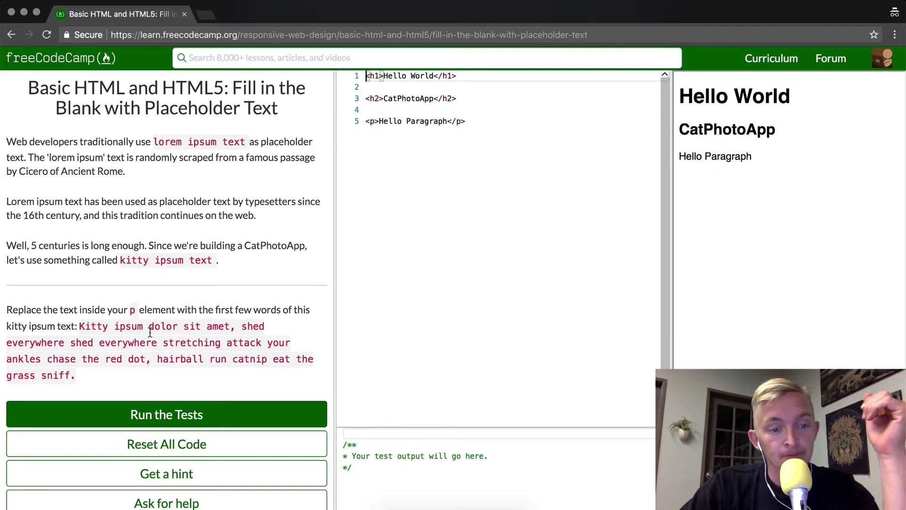
pyautogui.scroll(-1, 124, 358)
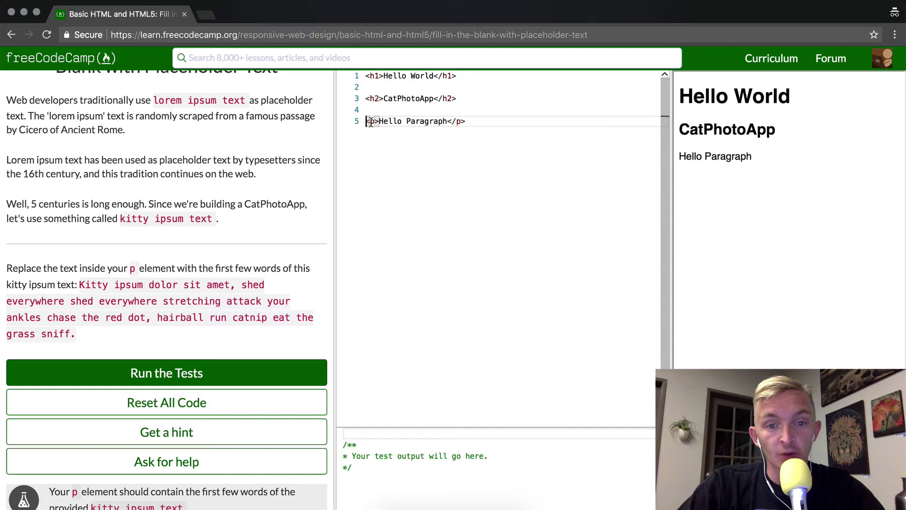
# Copy the kitty ipsum sentence and paste it over 'Hello Paragraph' on line 5
pyautogui.moveTo(367, 122); pyautogui.dragTo(457, 130)
pyautogui.click(464, 130)
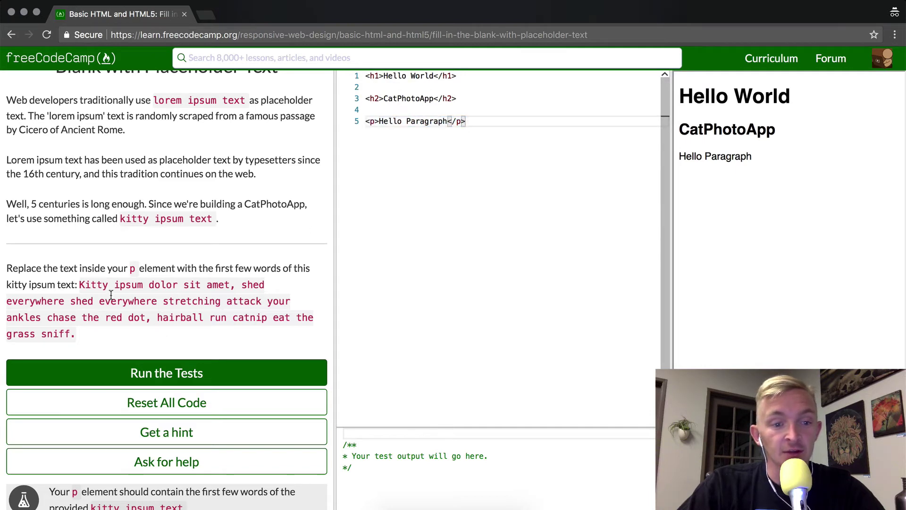
pyautogui.moveTo(81, 284); pyautogui.dragTo(75, 338)
pyautogui.hotkey('ctrl', 'c')
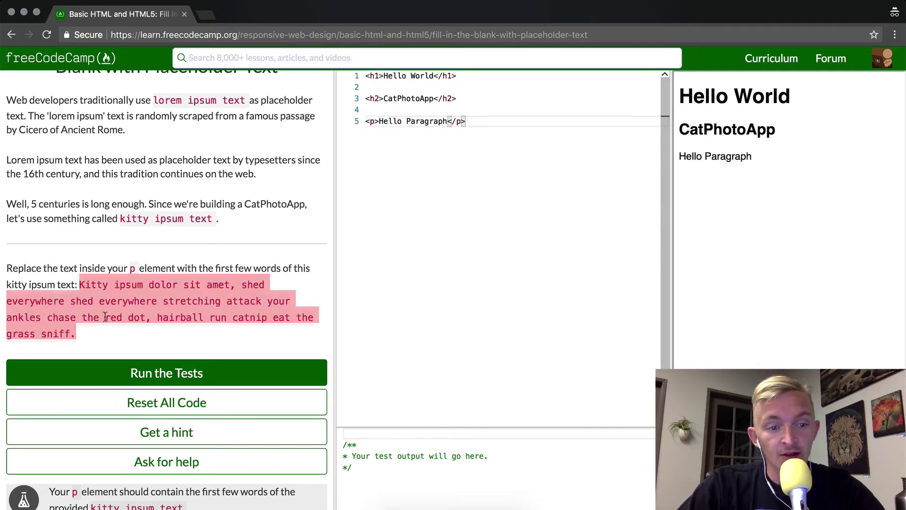
pyautogui.click(380, 131)
pyautogui.moveTo(379, 122); pyautogui.dragTo(463, 122)
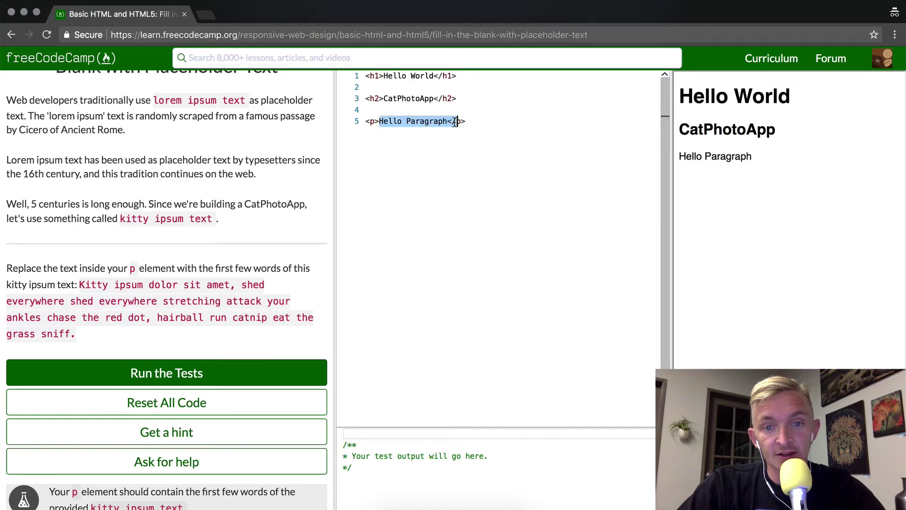
pyautogui.press('BackSpace')
pyautogui.write('<p>')
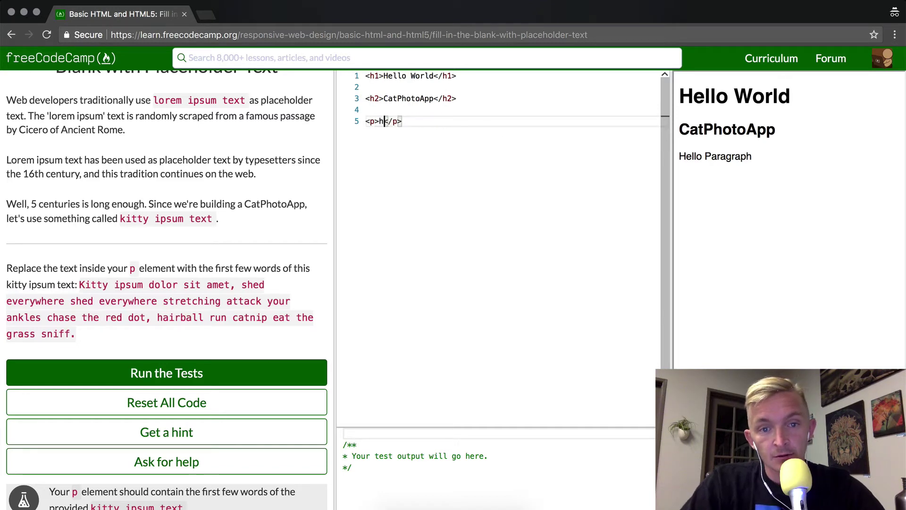
pyautogui.hotkey('ctrl', 'v')
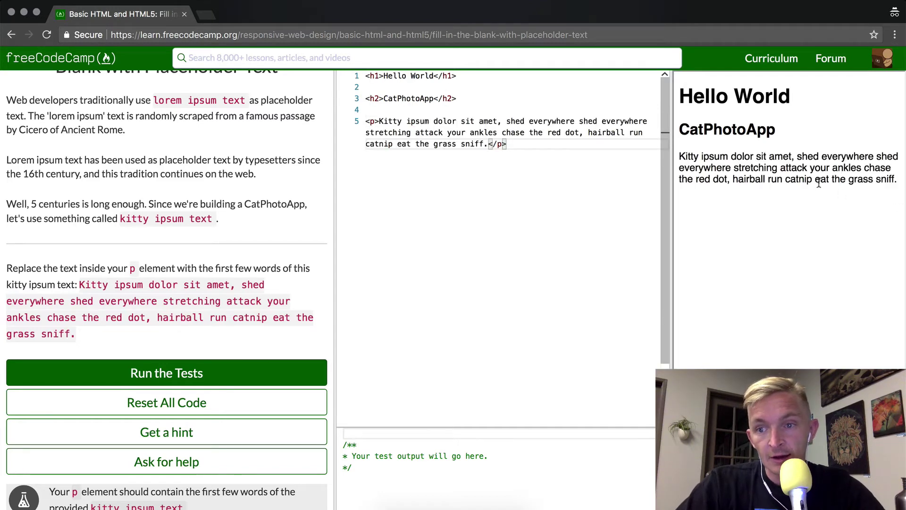
# Add a second paragraph after the first one, holding the kitty ipsum sentence
pyautogui.click(525, 203)
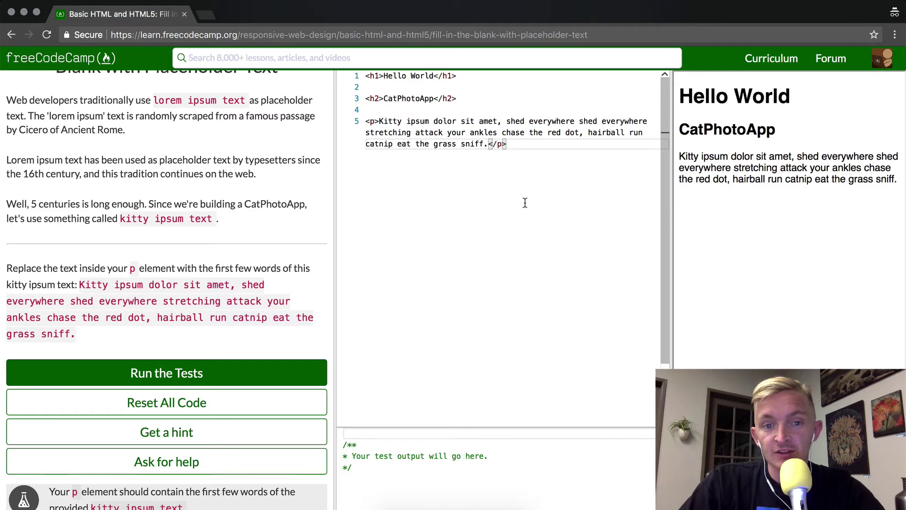
pyautogui.press('Return')
pyautogui.write('<p></')
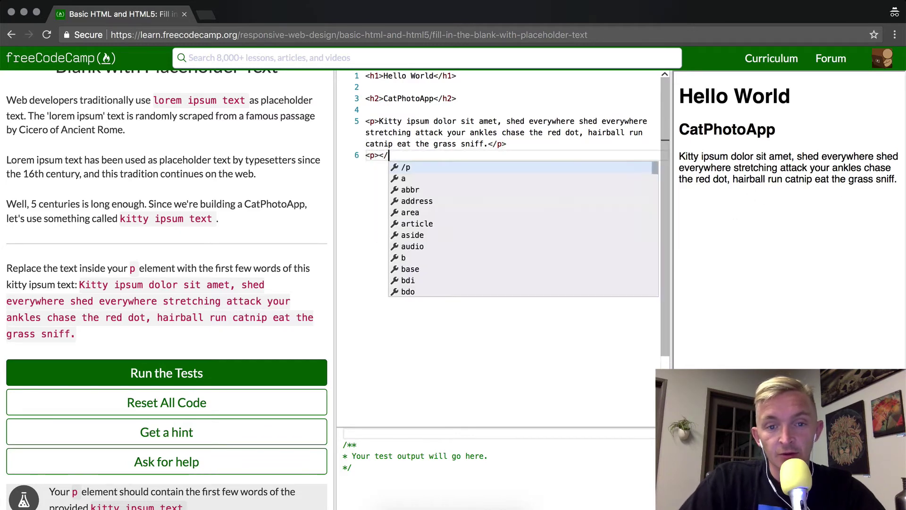
pyautogui.write('p>')
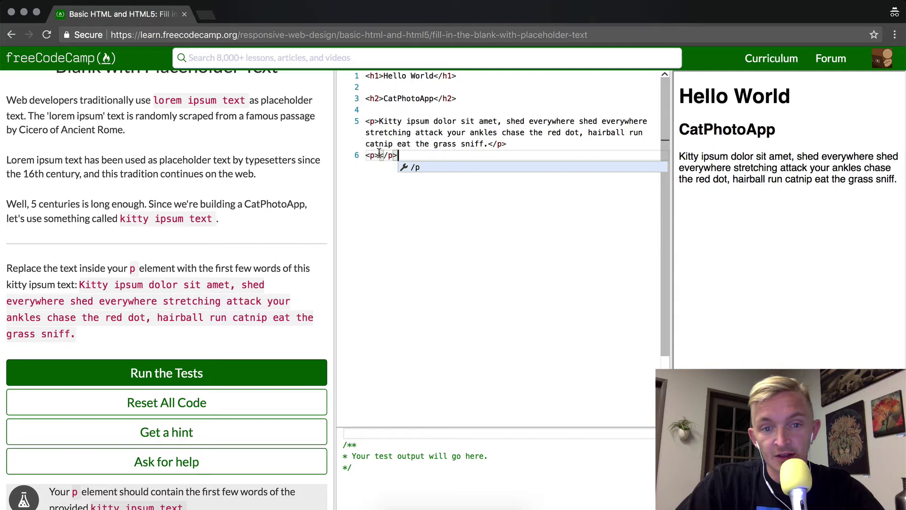
pyautogui.click(379, 154)
pyautogui.hotkey('ctrl', 'v')
# Add a third paragraph holding the same kitty ipsum sentence
pyautogui.click(531, 178)
pyautogui.press('Return')
pyautogui.write('<')
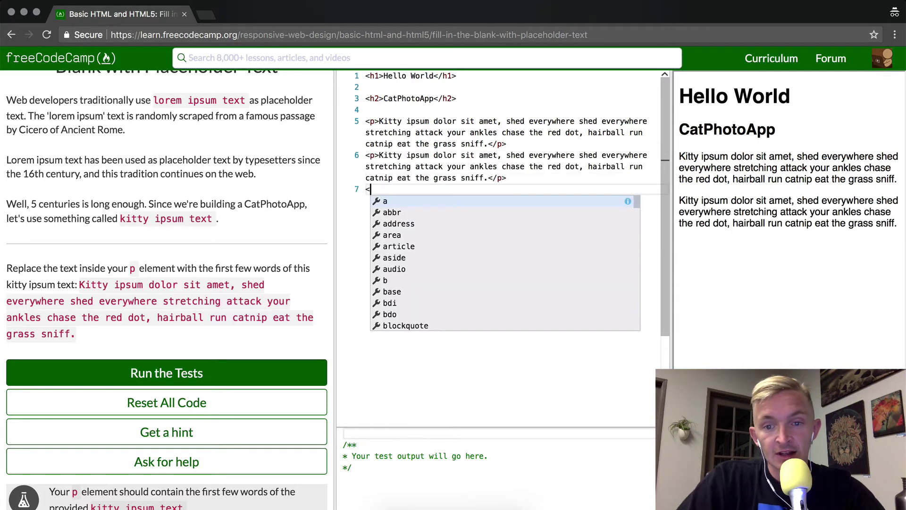
pyautogui.write('p><')
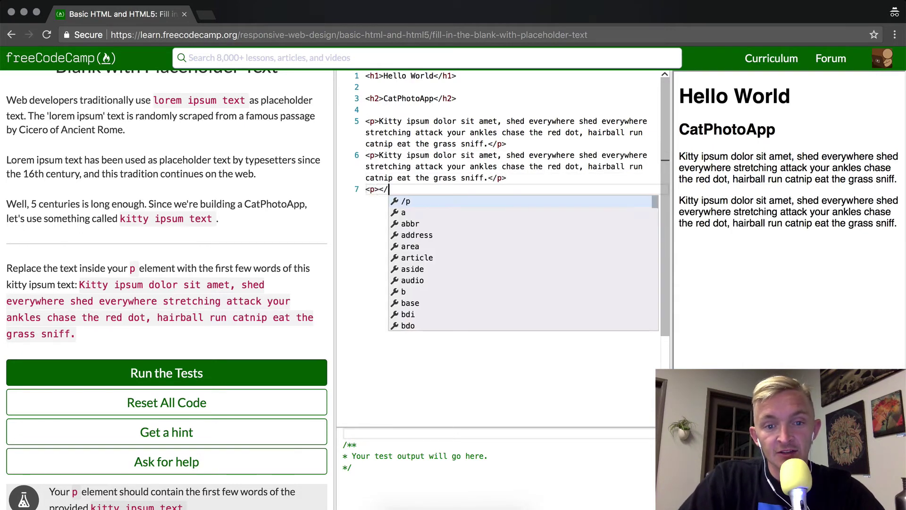
pyautogui.write('/p>')
pyautogui.click(380, 189)
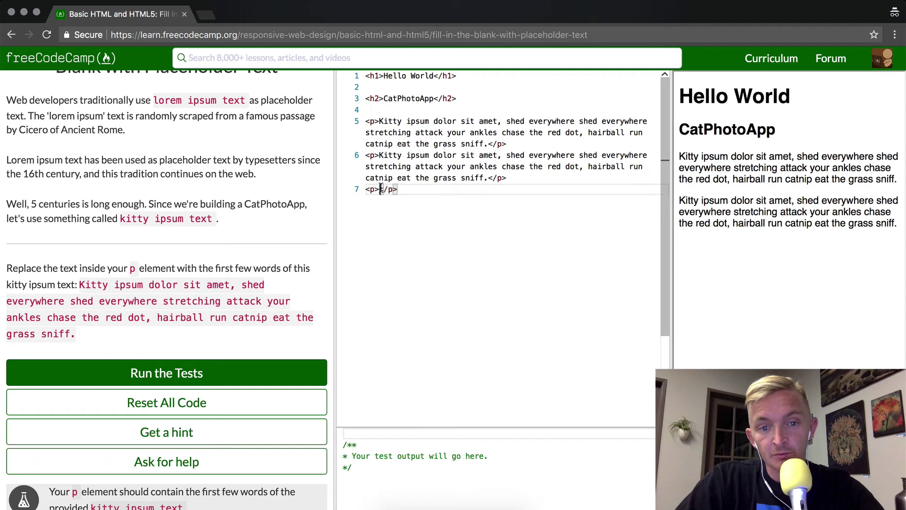
pyautogui.hotkey('ctrl', 'v')
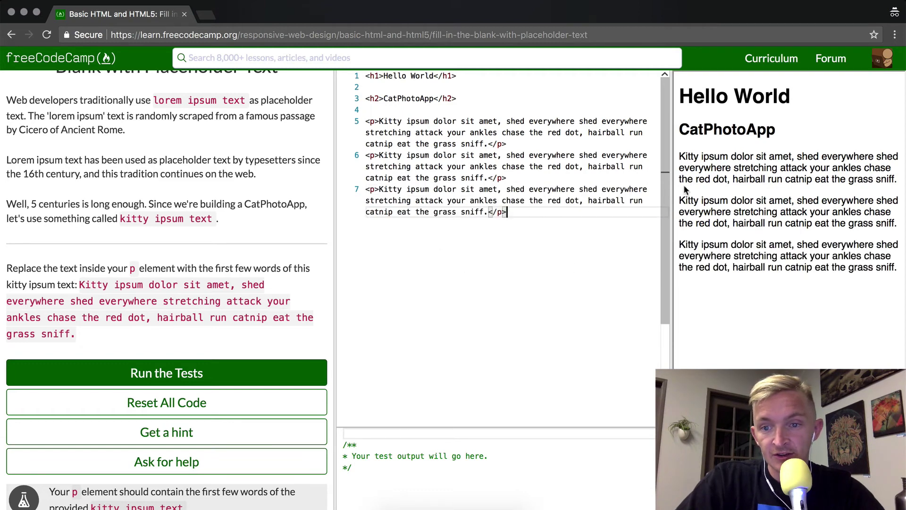